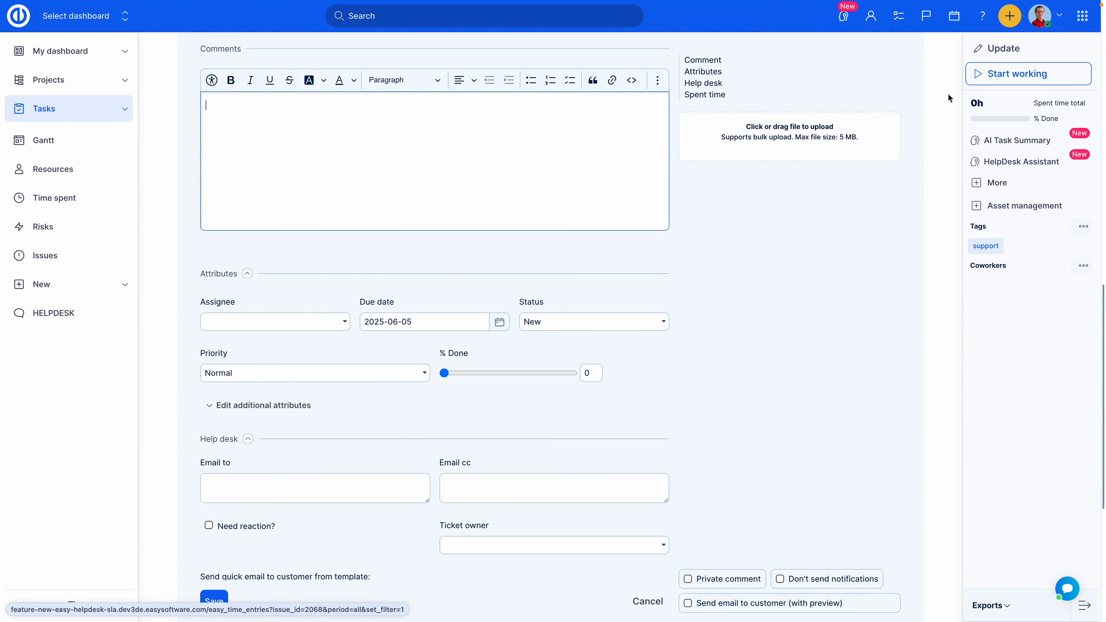
Enter the customer's e-mail as recipient, save the ticket with the customer e-mail preview enabled, and send the auto-reply message
left_click(241, 486)
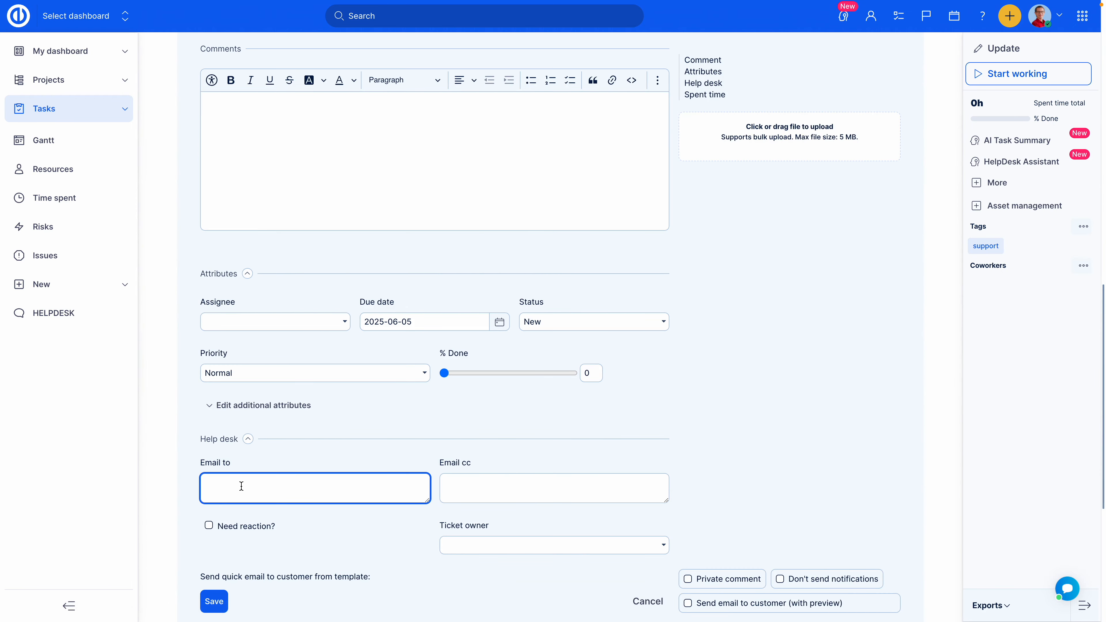
type("test@test.com")
left_click(680, 603)
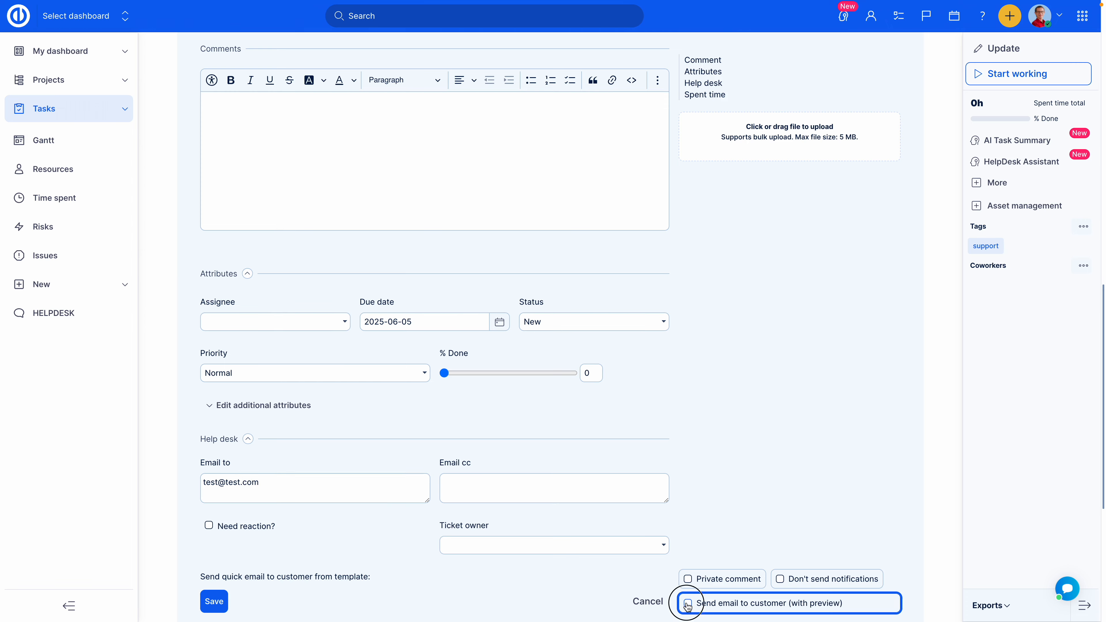
left_click(218, 601)
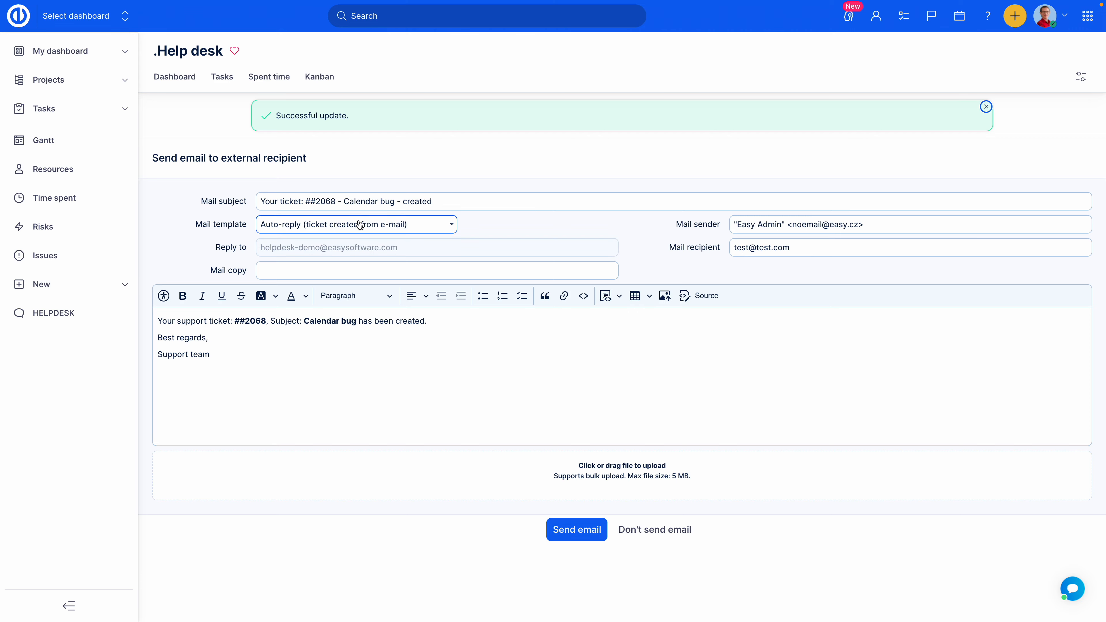
left_click(561, 530)
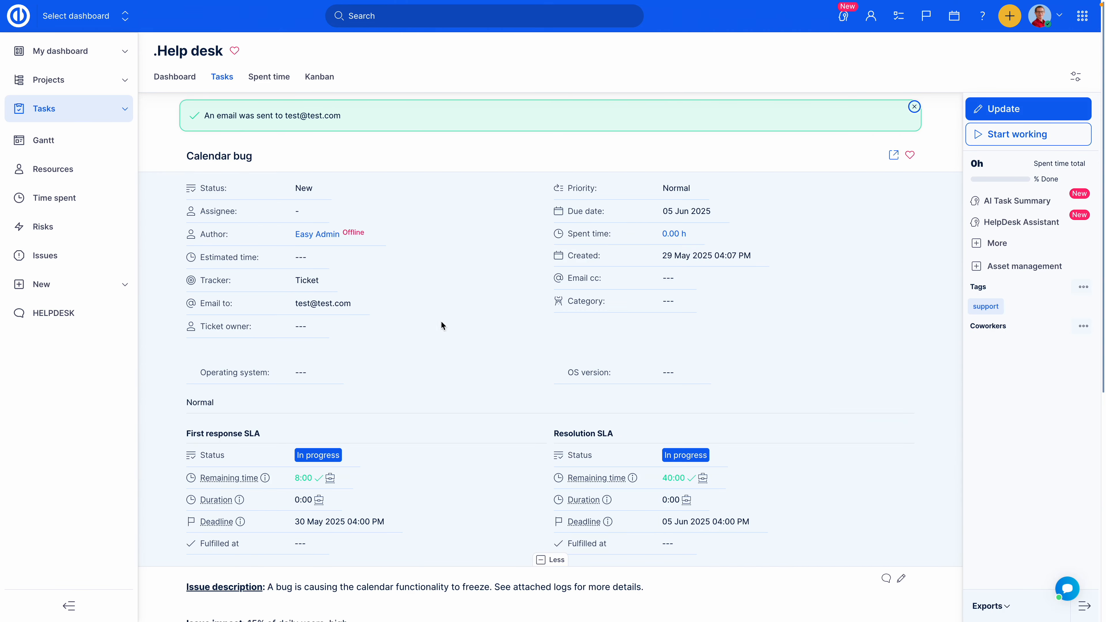
left_click(327, 192)
left_click(354, 141)
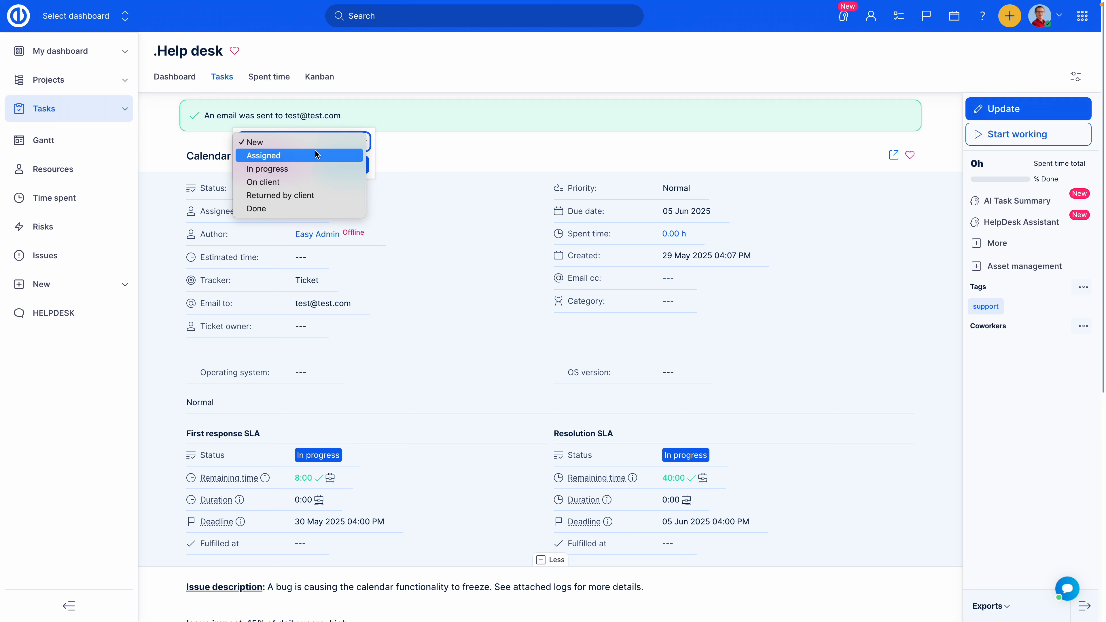
left_click(470, 282)
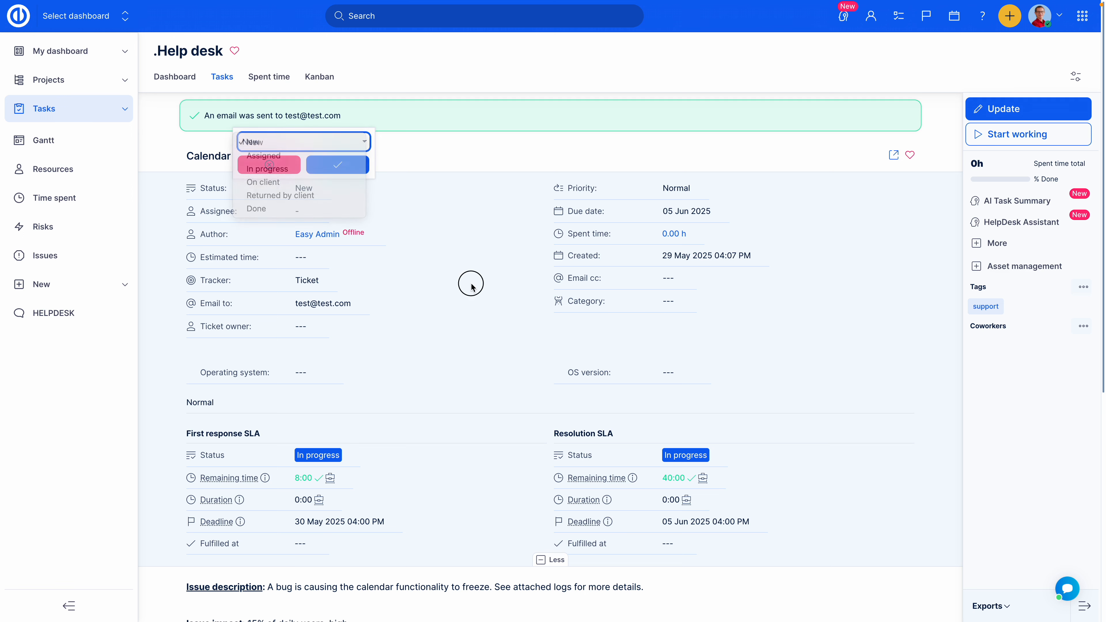
left_click(259, 168)
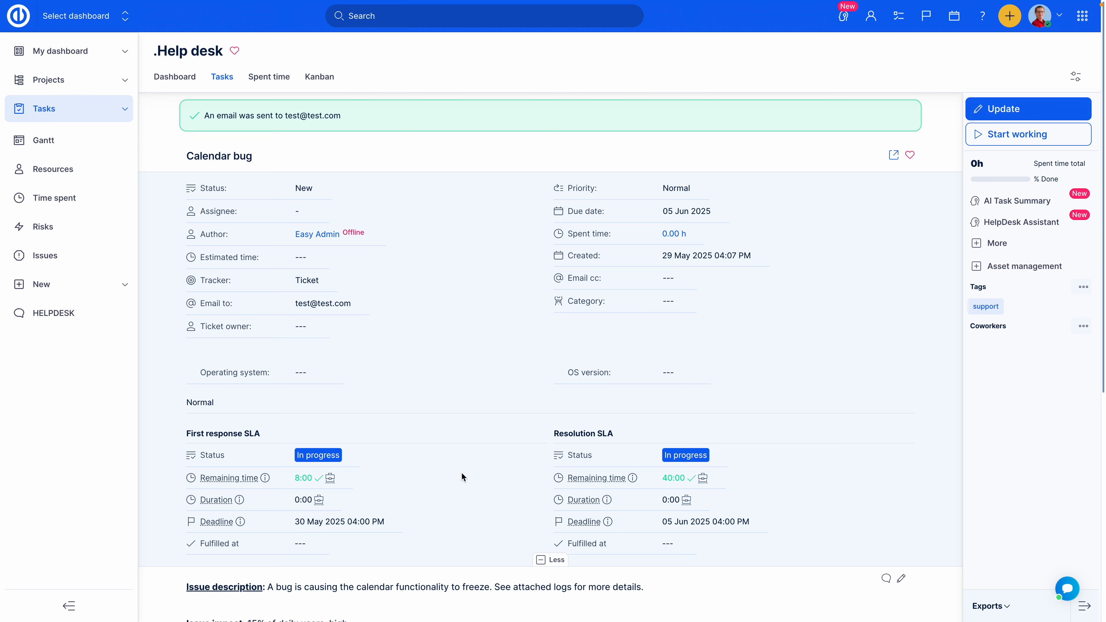
Examine the ticket's applied SLA and the remaining time, duration and deadline under First response SLA and Resolution SLA
scroll(450, 428, "down", 1)
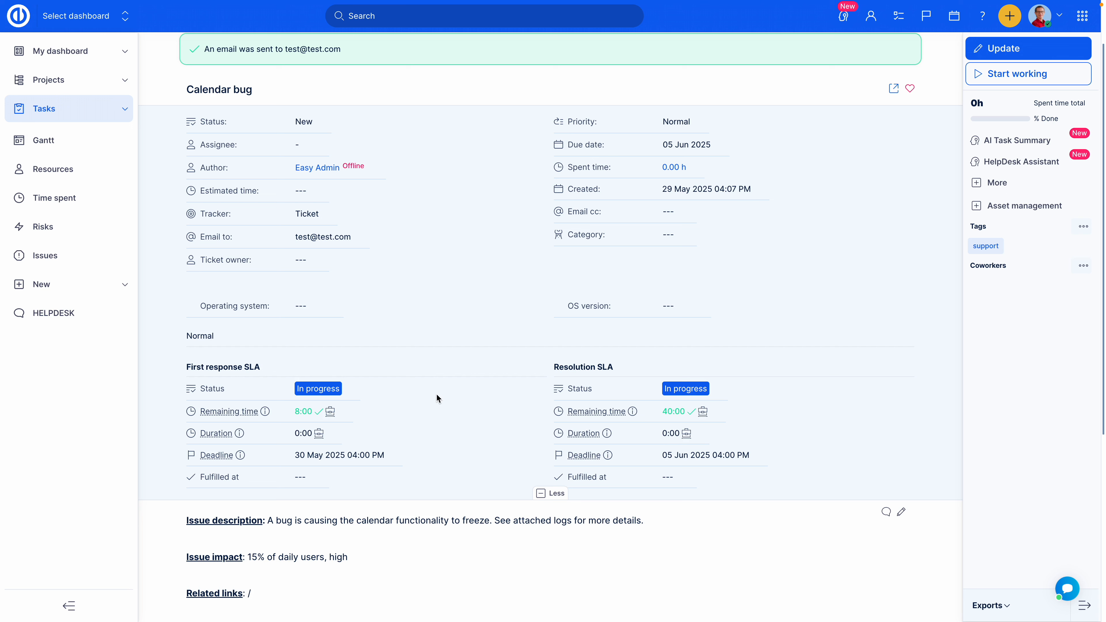
left_click(202, 335)
double_click(202, 335)
left_click(234, 345)
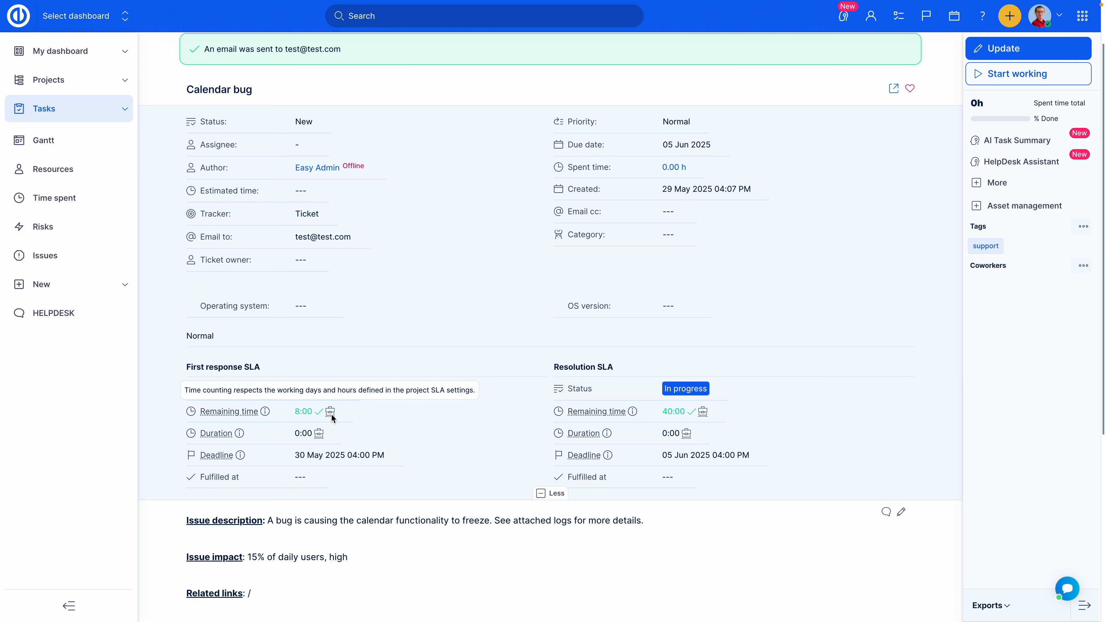
mouse_move(319, 433)
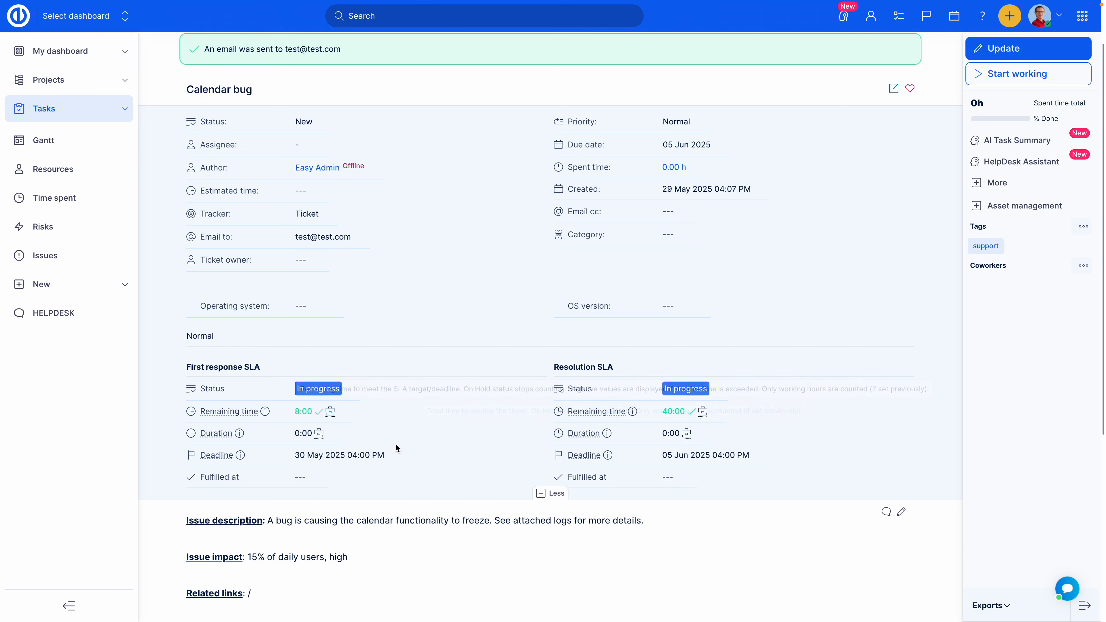
scroll(480, 449, "down", 5)
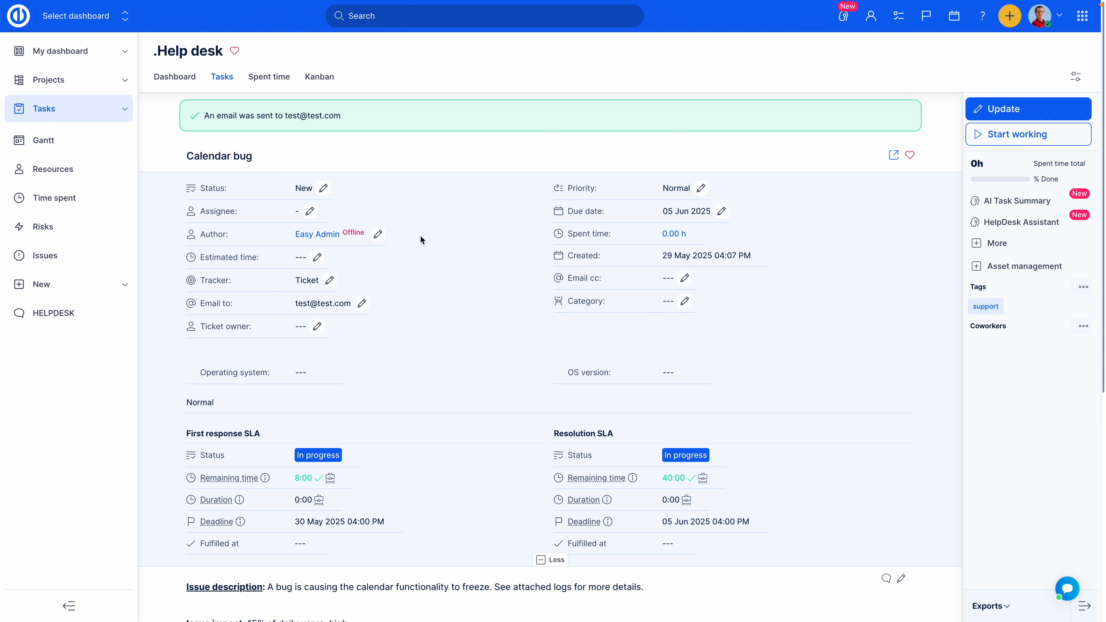
Change the Calendar bug ticket's status to Assigned and save the change
left_click(323, 188)
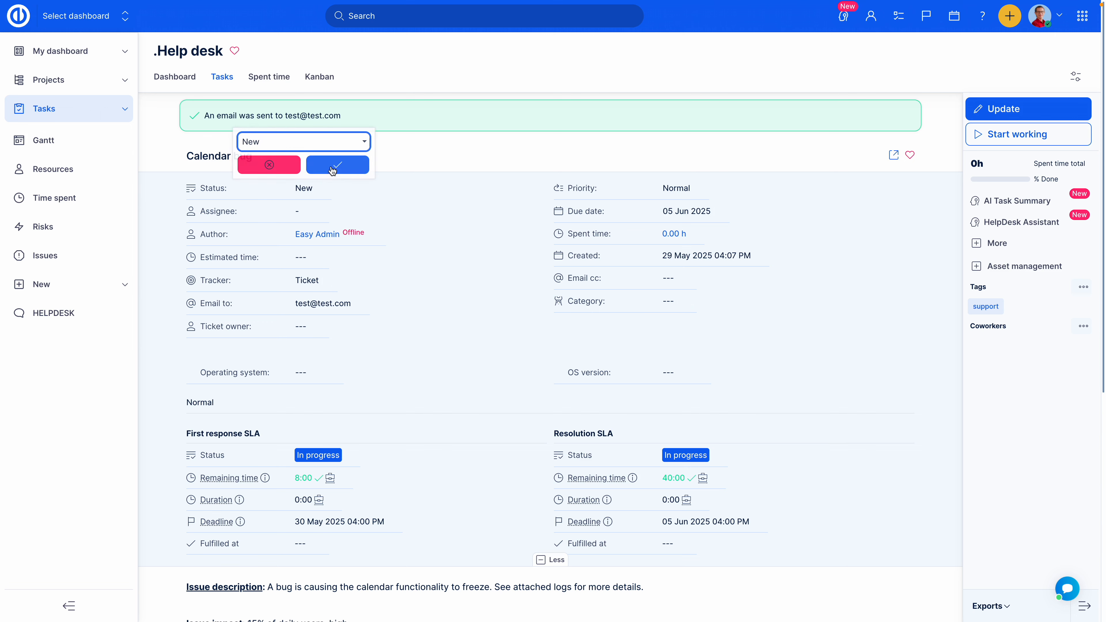
left_click(337, 145)
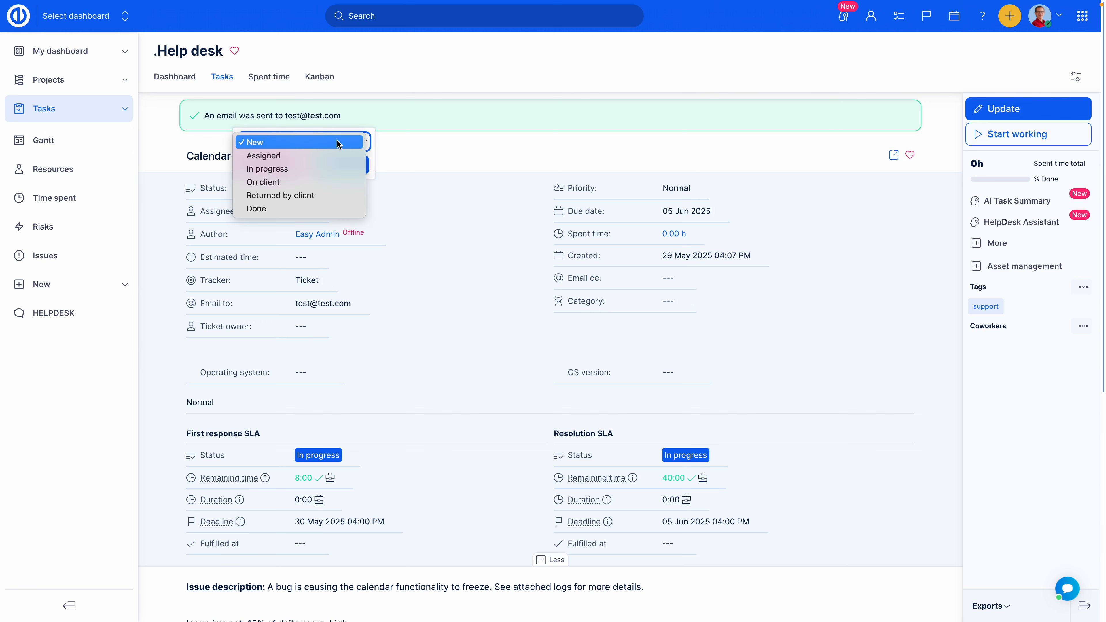
left_click(305, 154)
left_click(348, 167)
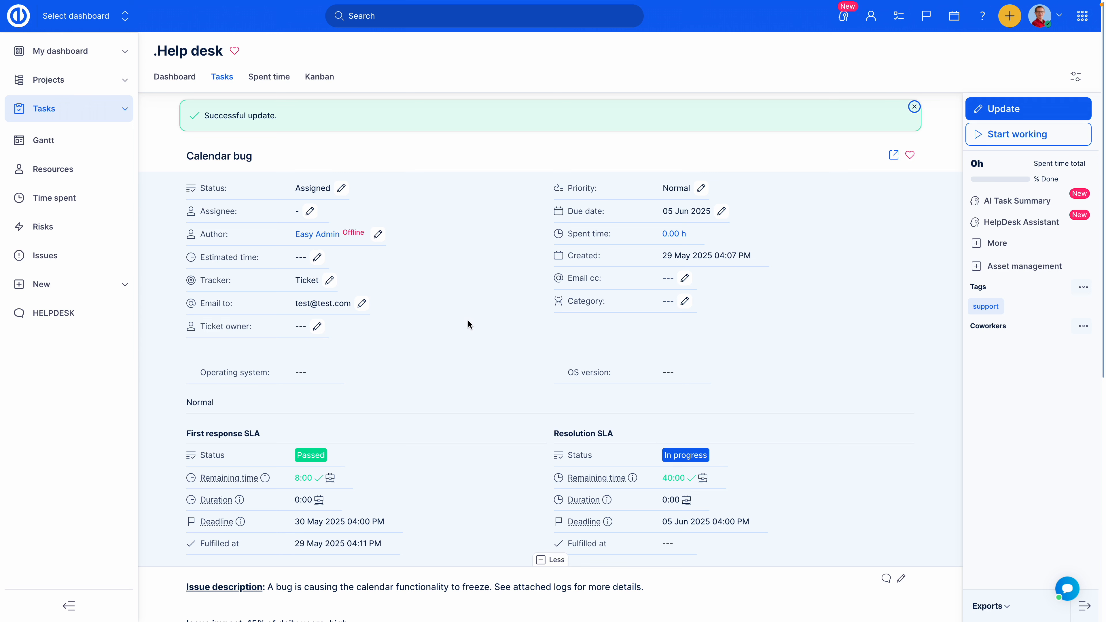
Change the Calendar bug ticket's status to On client and save the change
scroll(453, 378, "down", 1)
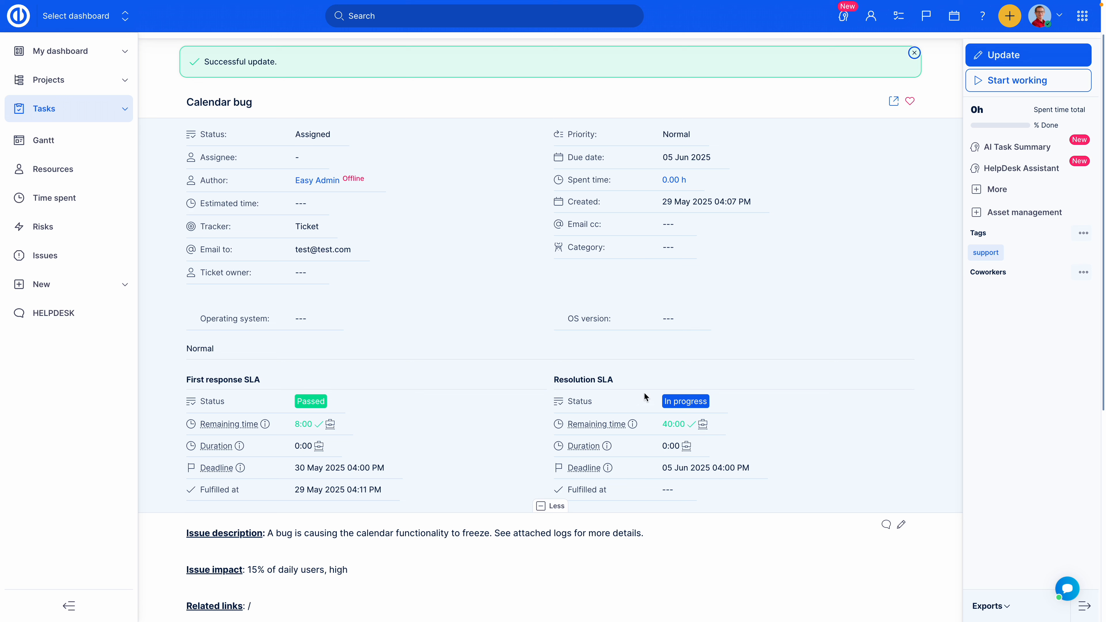
left_click(341, 133)
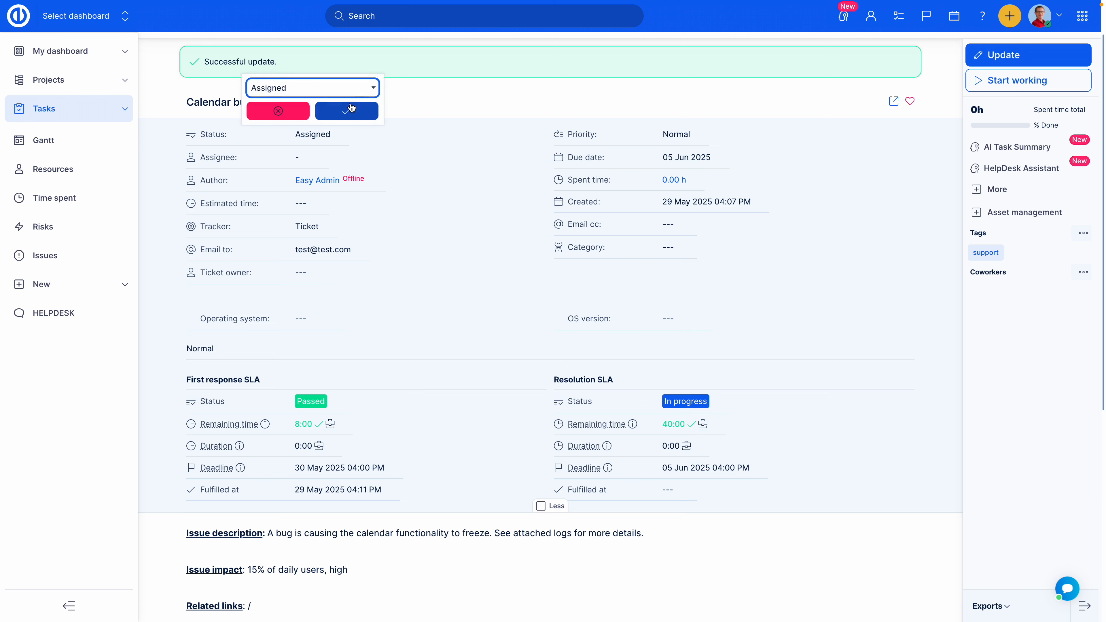
left_click(360, 89)
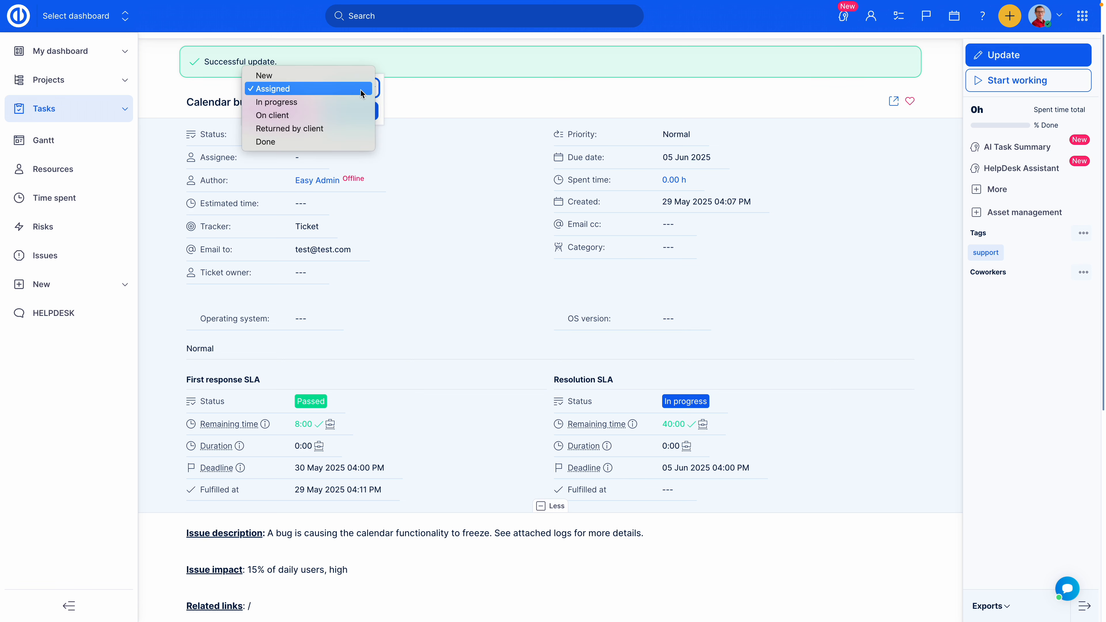
left_click(301, 116)
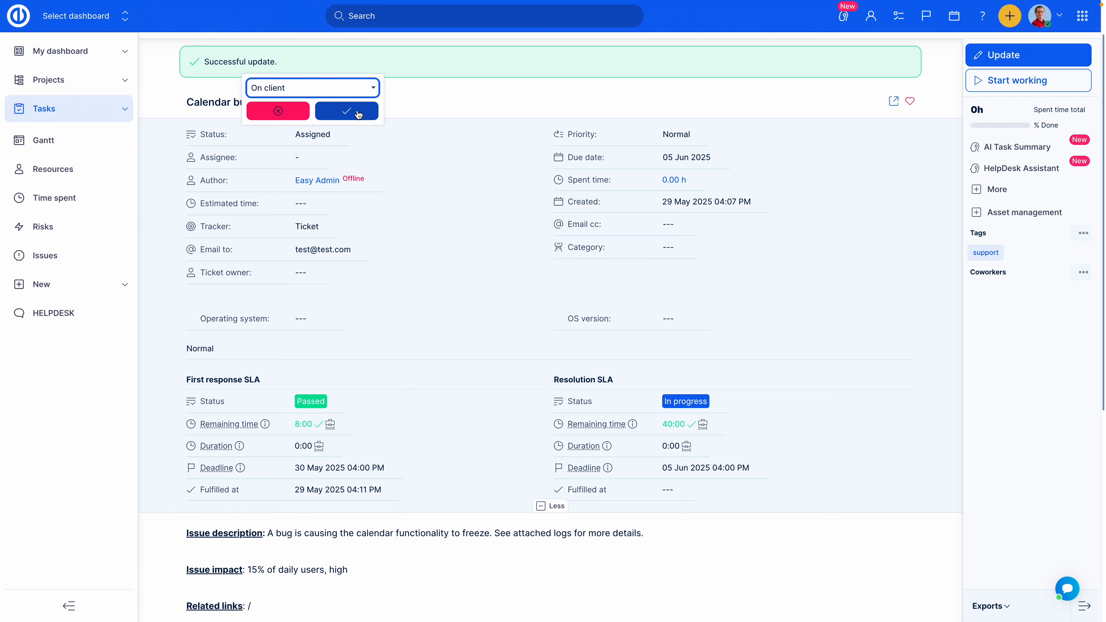
left_click(347, 111)
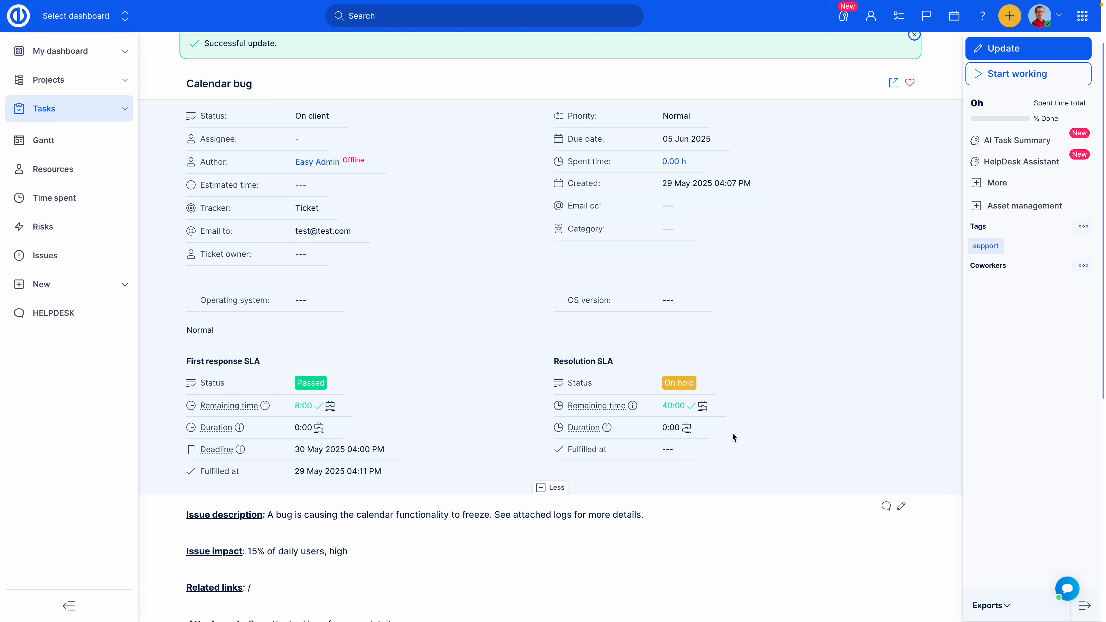
Change the Calendar bug ticket's status to Returned by client and save the change
mouse_move(686, 428)
left_click(348, 115)
left_click(357, 78)
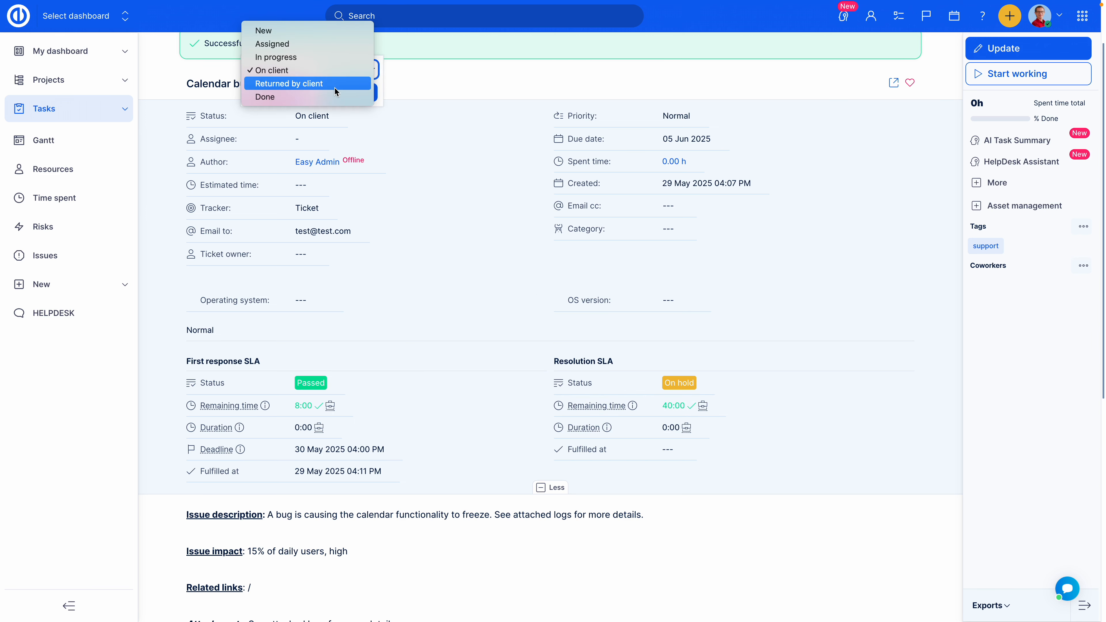
left_click(332, 82)
left_click(345, 93)
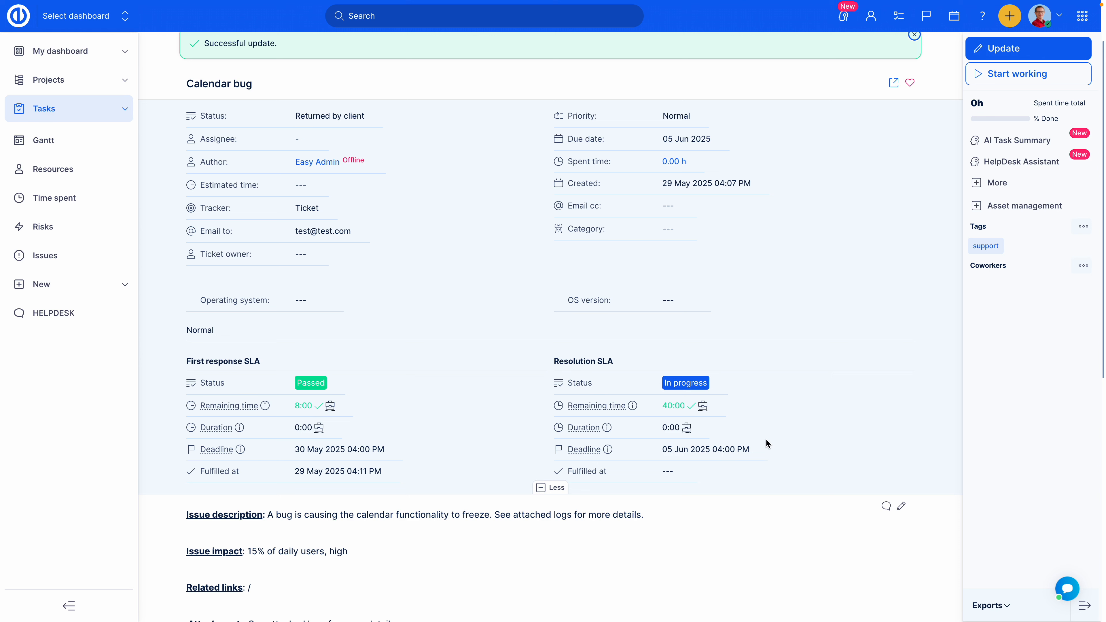
Change the Calendar bug ticket's status to Done and save the change
left_click(375, 116)
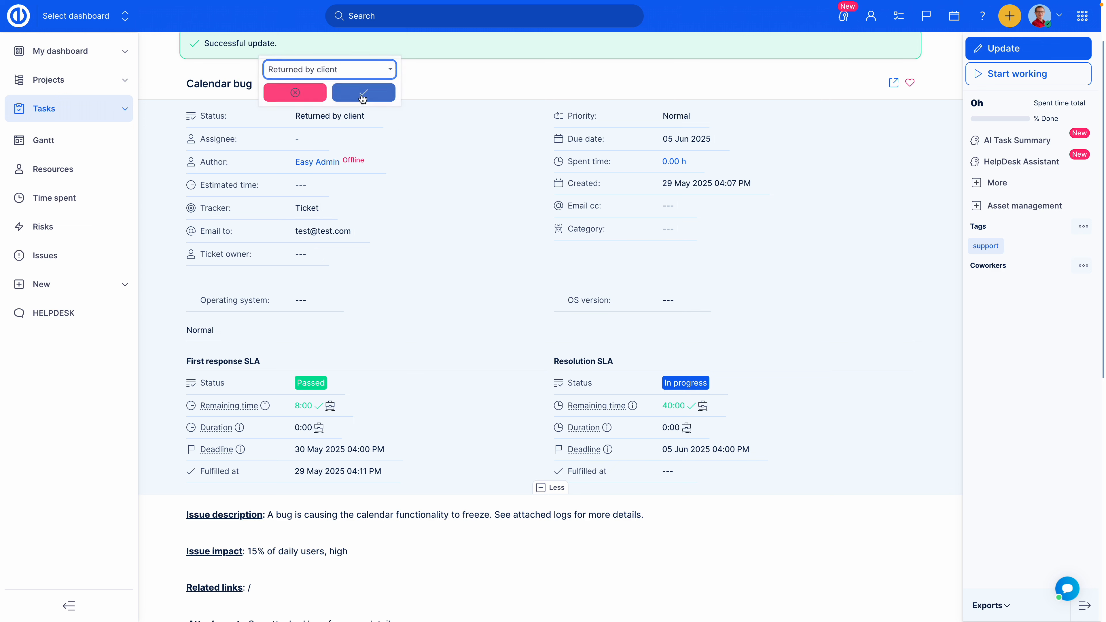
left_click(366, 71)
left_click(364, 83)
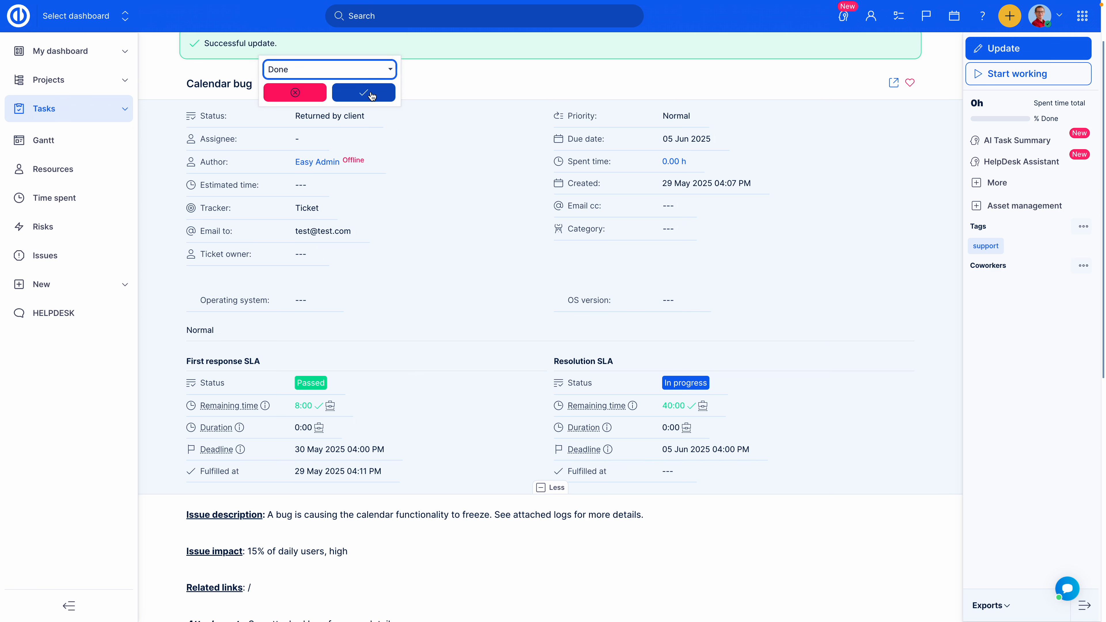
left_click(372, 93)
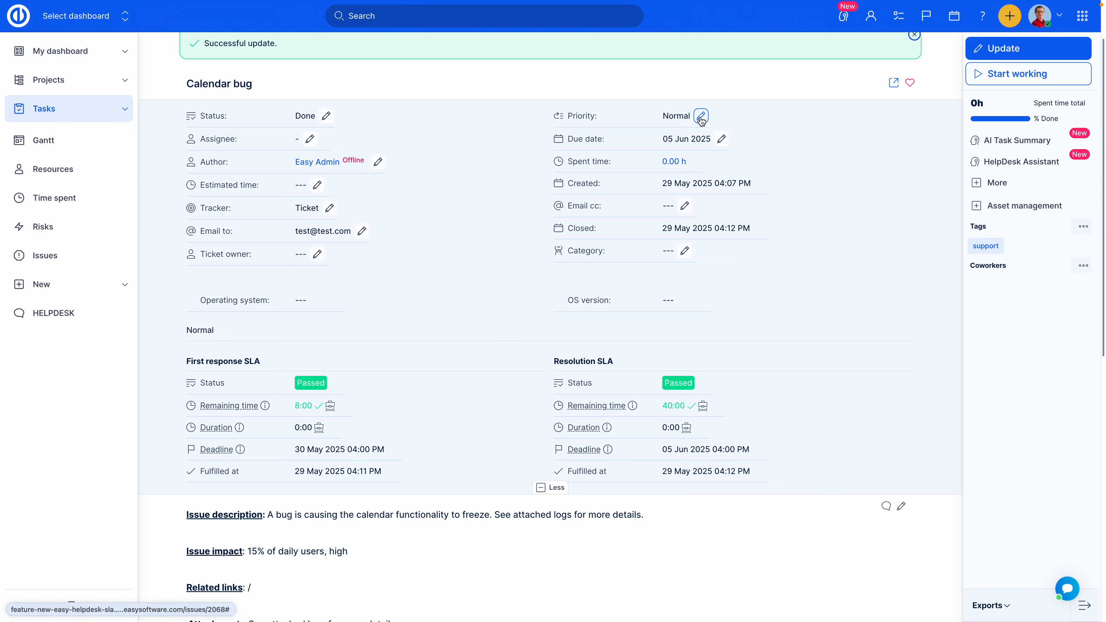
left_click(700, 115)
left_click(683, 77)
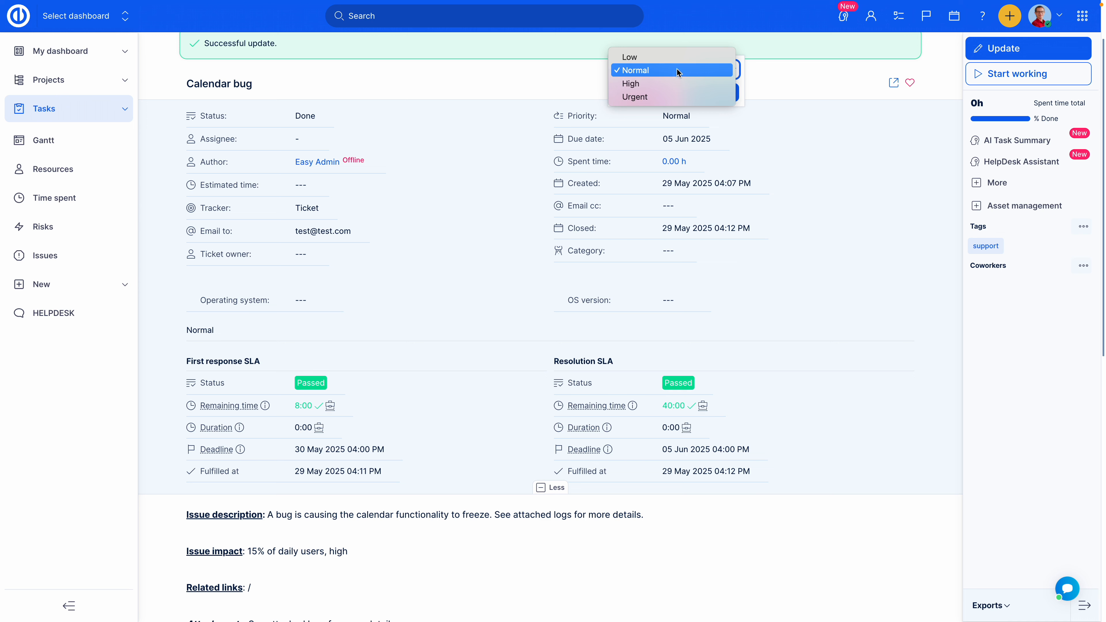
left_click(522, 164)
left_click(643, 93)
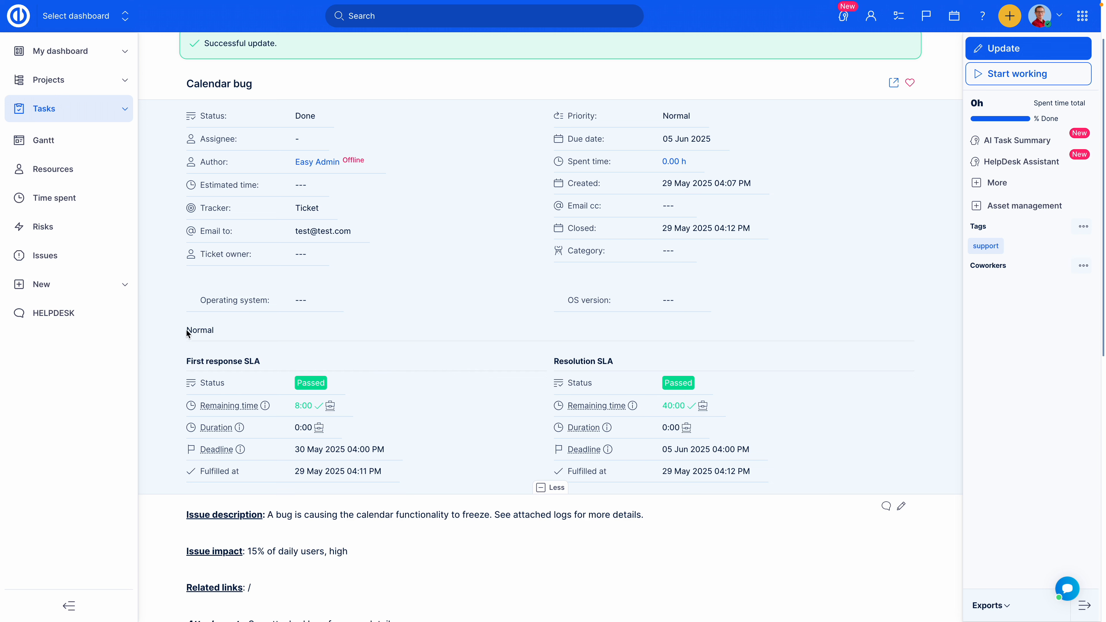
Review the applied SLA and all columns of the ticket's SLA Events table, including SLA state per task status
left_click_drag(187, 332, 279, 338)
left_click(266, 332)
scroll(467, 400, "down", 10)
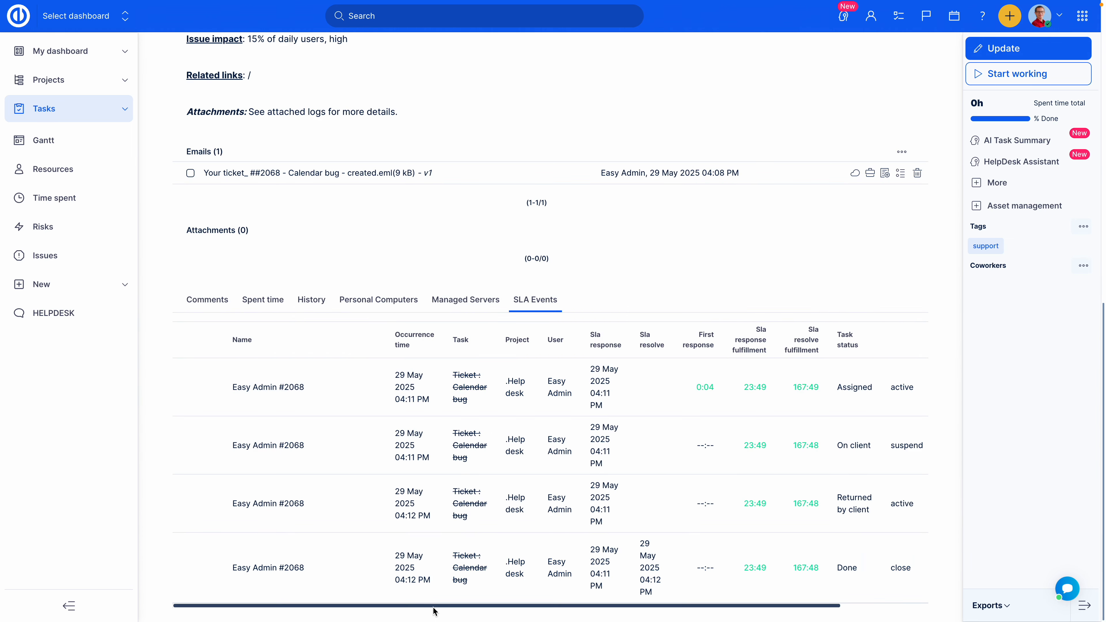
left_click_drag(433, 606, 639, 600)
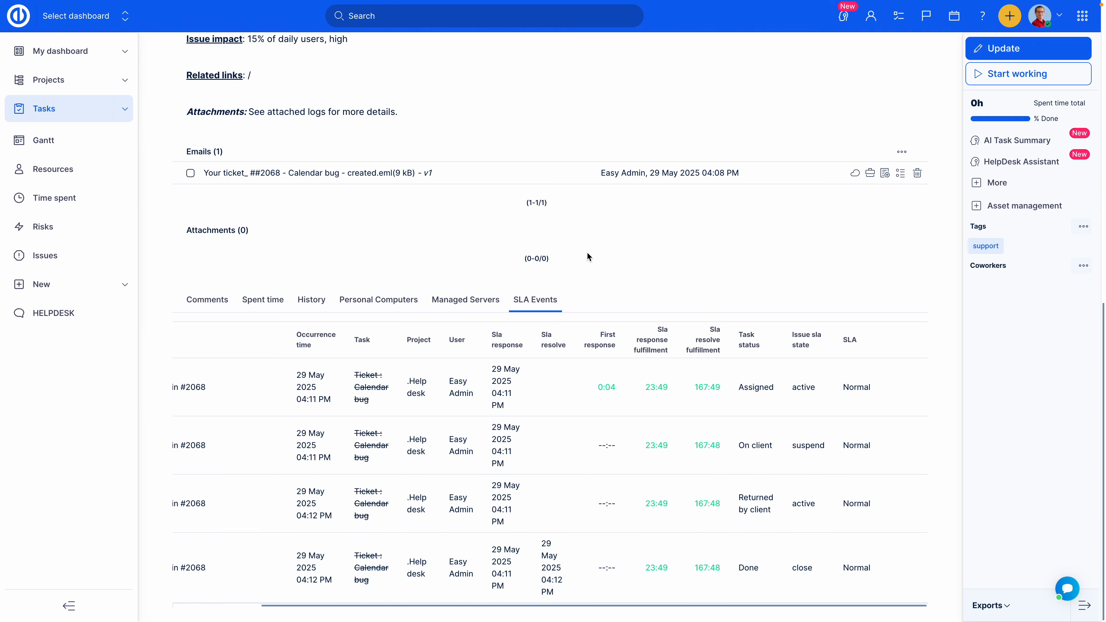
scroll(578, 261, "up", 10)
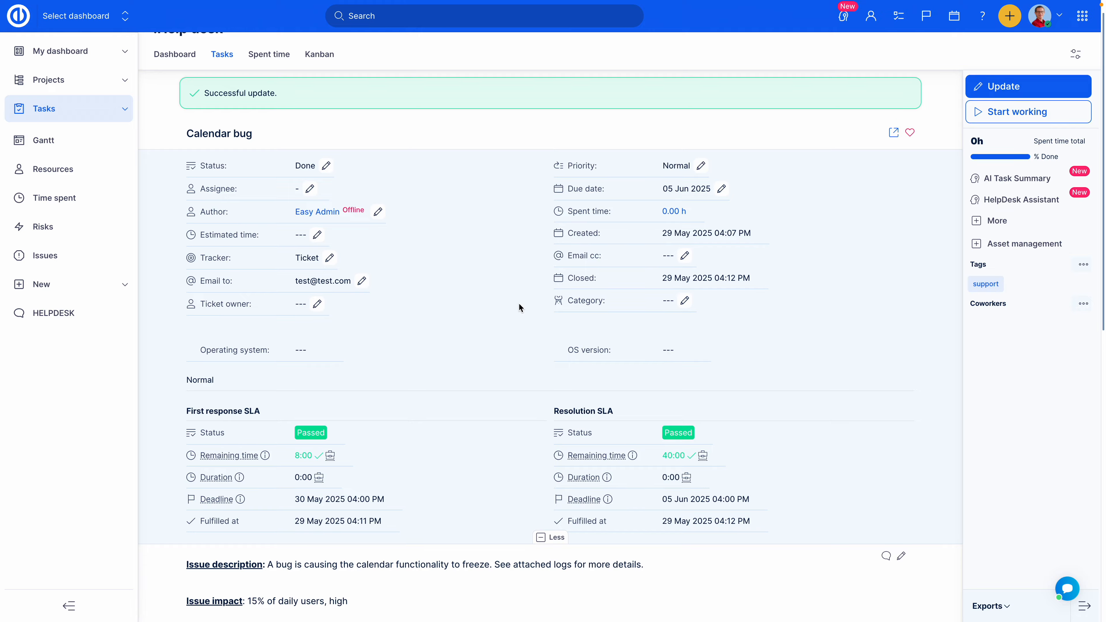
scroll(519, 306, "down", 2)
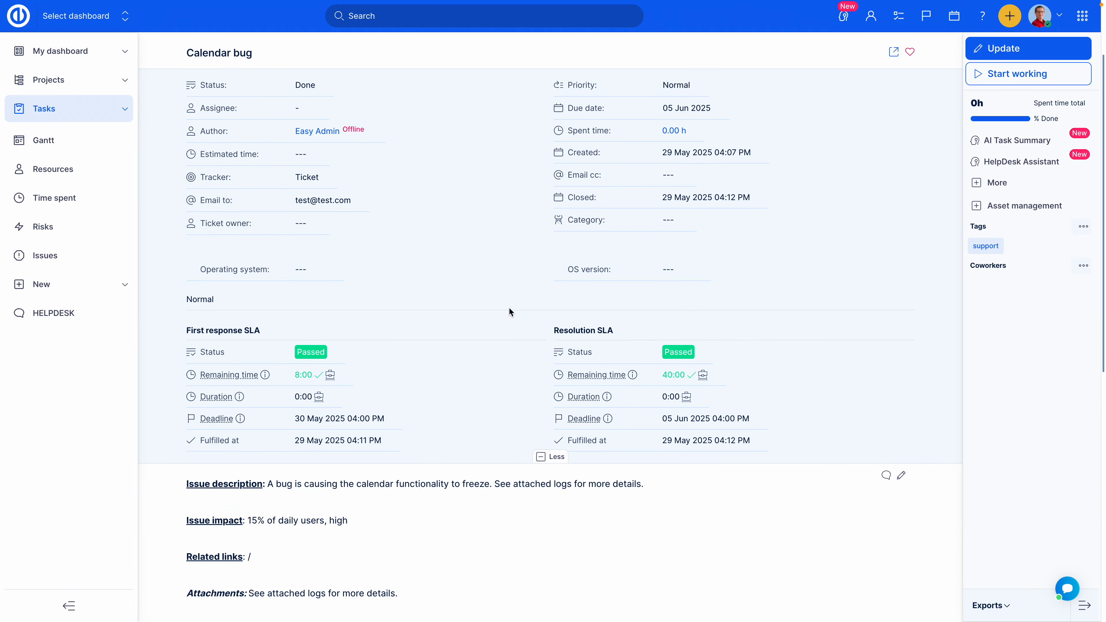